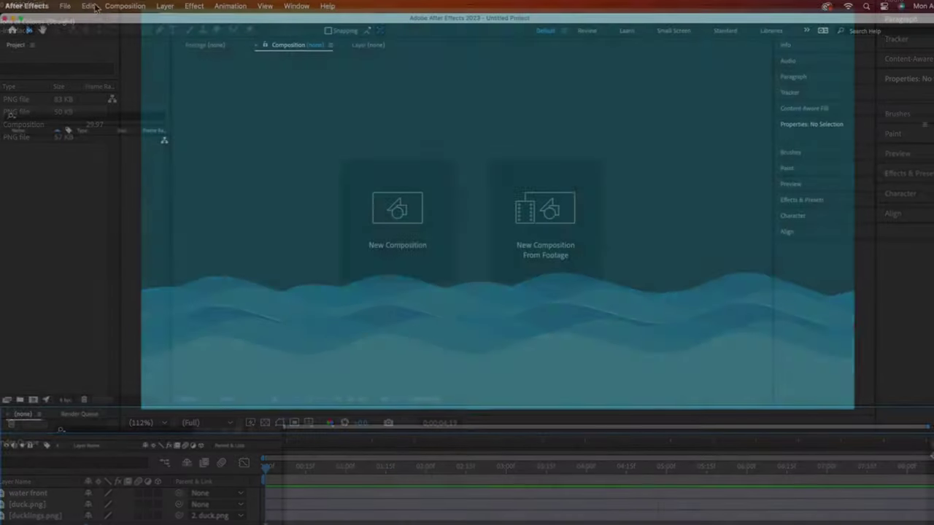
Import duck.png, ducklings.png and water.png into the project
{"action": "left_click", "coordinate": [65, 6]}
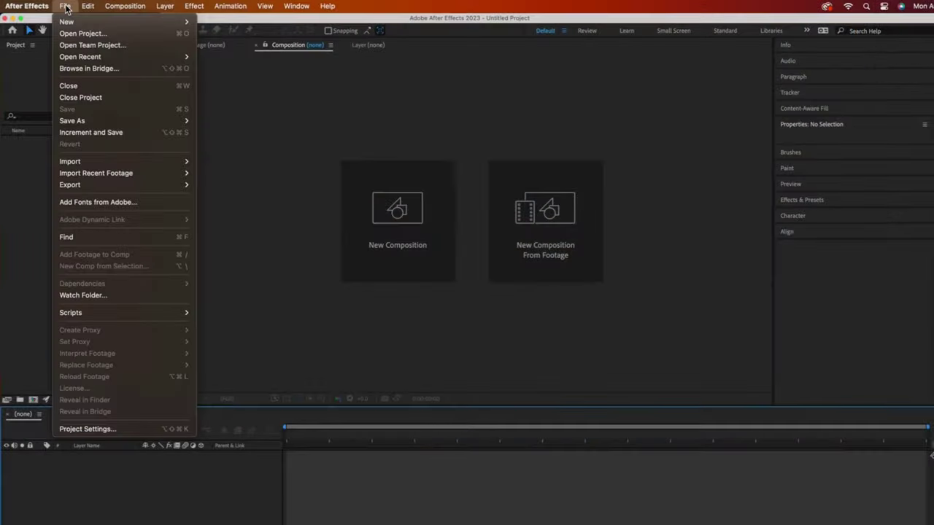
{"action": "mouse_move", "coordinate": [102, 162]}
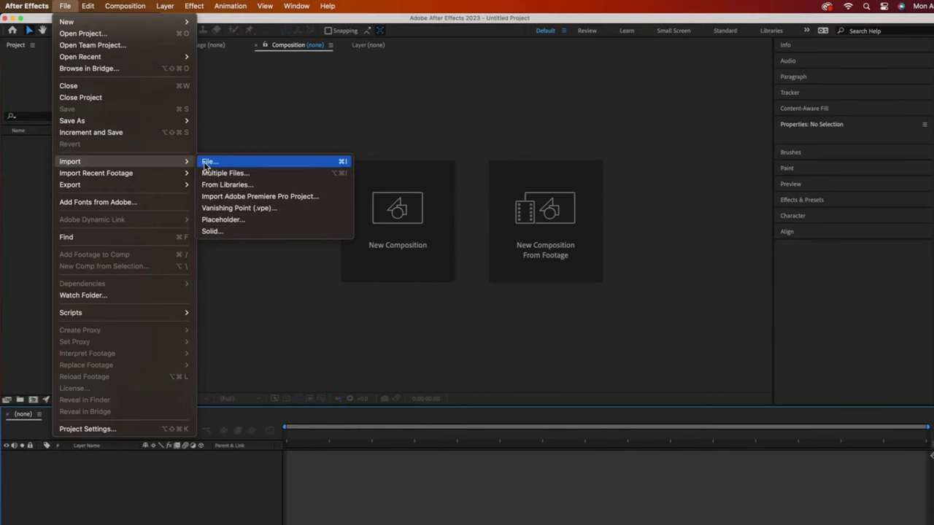
{"action": "left_click", "coordinate": [205, 165]}
{"action": "left_click_drag", "start_coordinate": [542, 148], "coordinate": [360, 173]}
{"action": "left_click", "coordinate": [672, 412]}
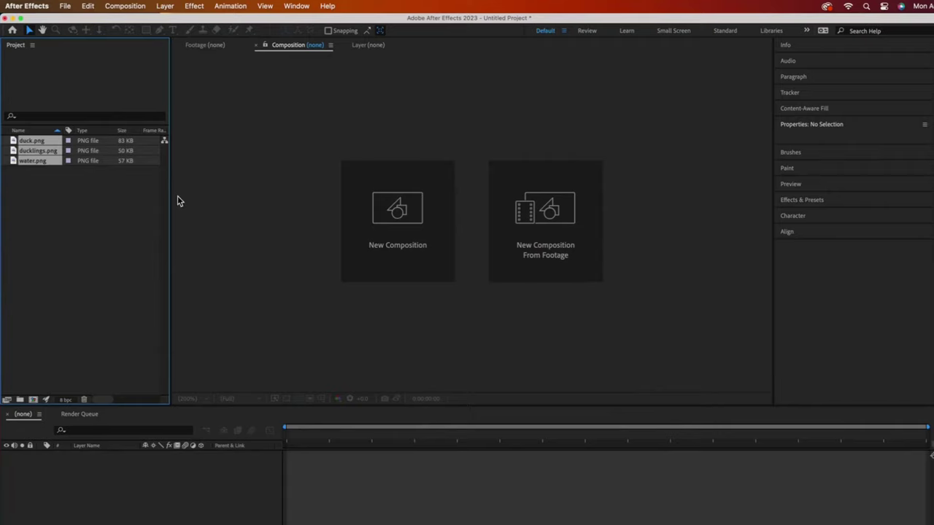
Create a composition from the water.png footage
{"action": "left_click", "coordinate": [51, 207]}
{"action": "left_click", "coordinate": [42, 162]}
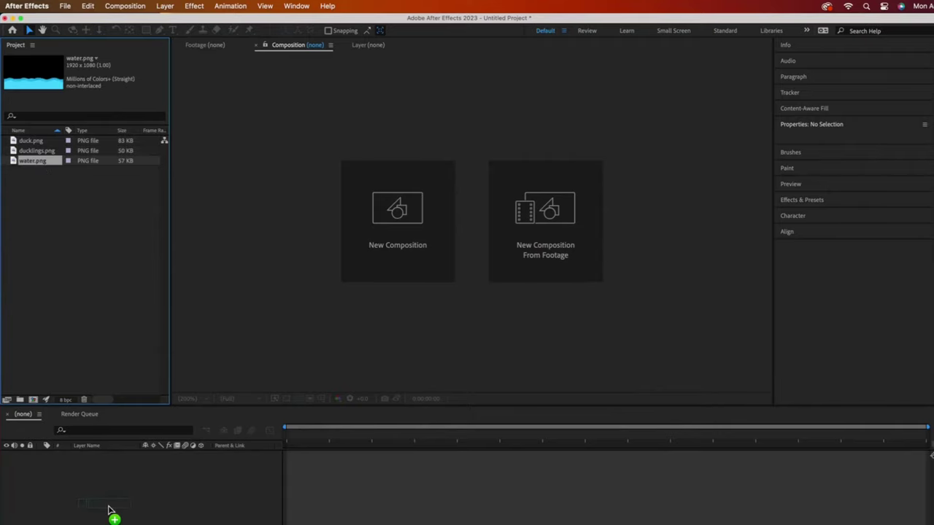
{"action": "left_click_drag", "start_coordinate": [109, 511], "coordinate": [114, 507]}
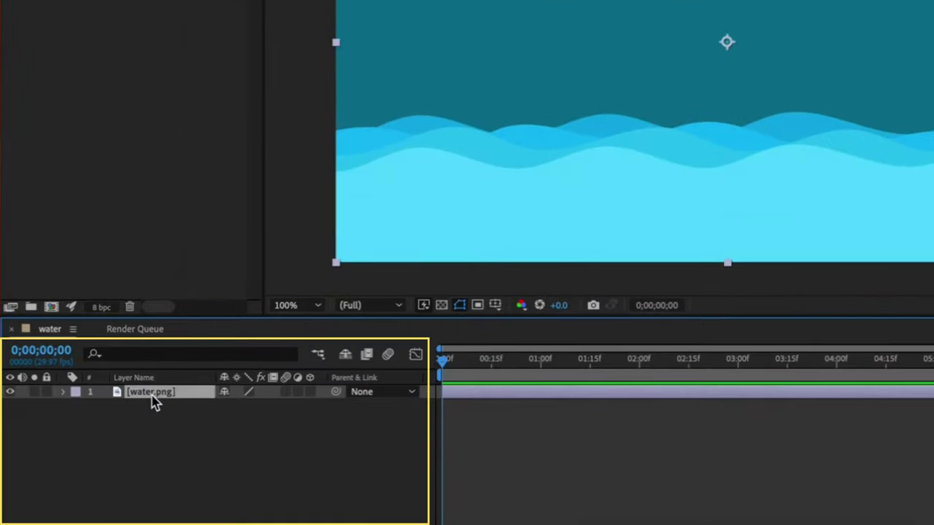
Rename the water.png layer as "water front"
{"action": "key", "text": "Return"}
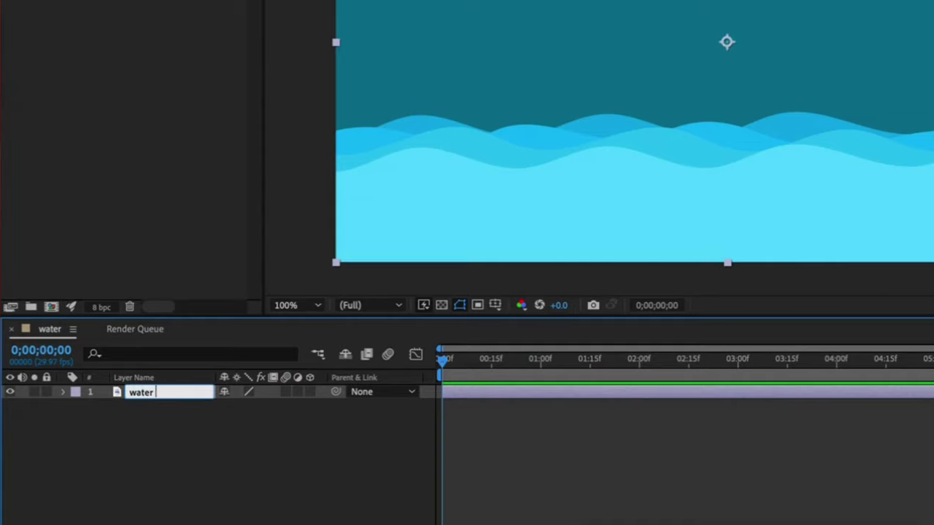
{"action": "type", "text": "water front"}
{"action": "left_click", "coordinate": [154, 467]}
Duplicate the water front layer and name the copy "water back"
{"action": "left_click", "coordinate": [163, 400]}
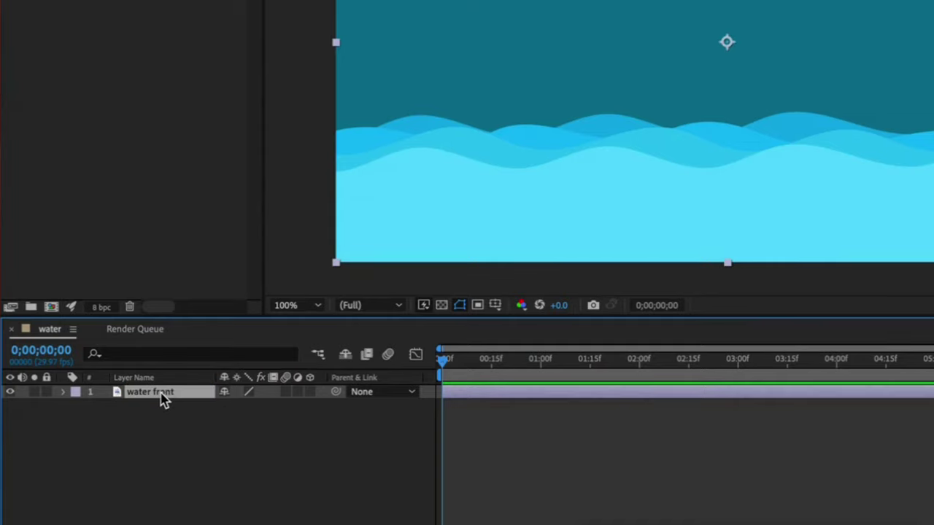
{"action": "key", "text": "ctrl+d"}
{"action": "key", "text": "Return"}
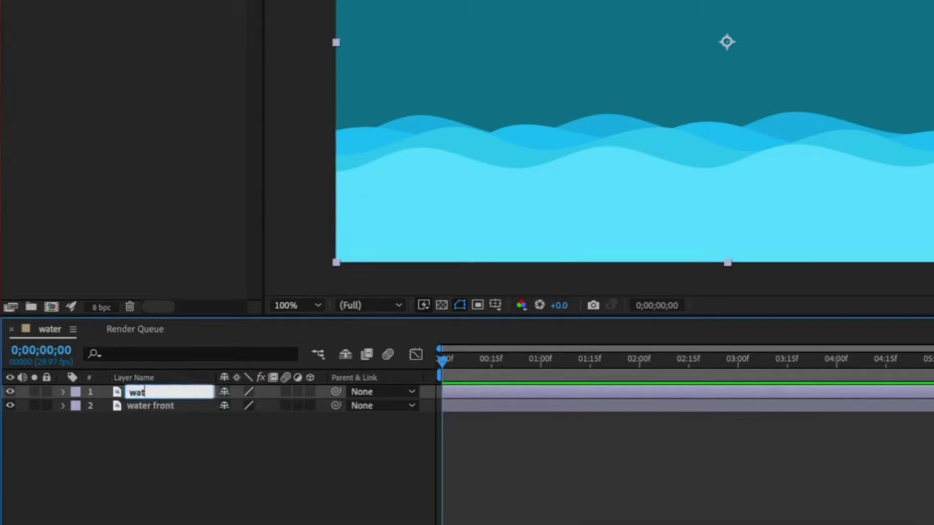
{"action": "type", "text": "water bac"}
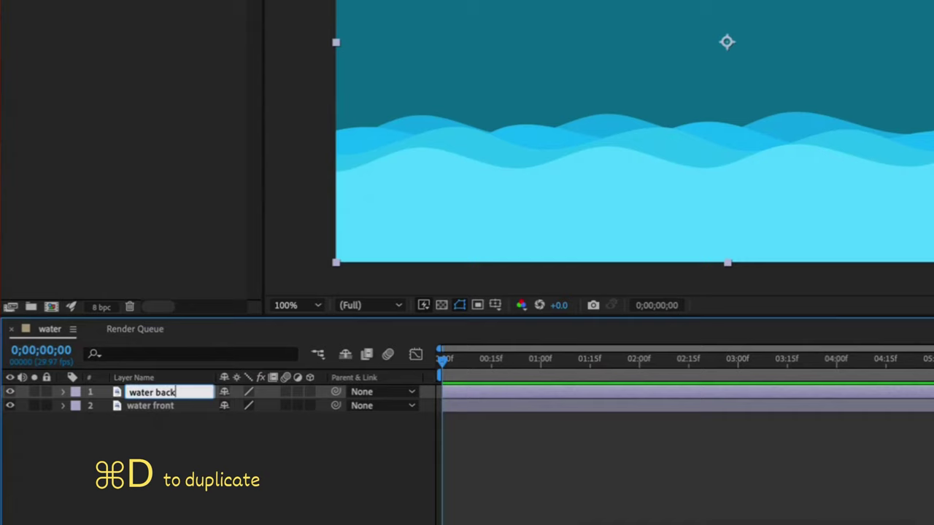
{"action": "type", "text": "k"}
Stack the water front layer above water back and shift its waves slightly lower in the frame
{"action": "left_click_drag", "start_coordinate": [150, 406], "coordinate": [154, 393]}
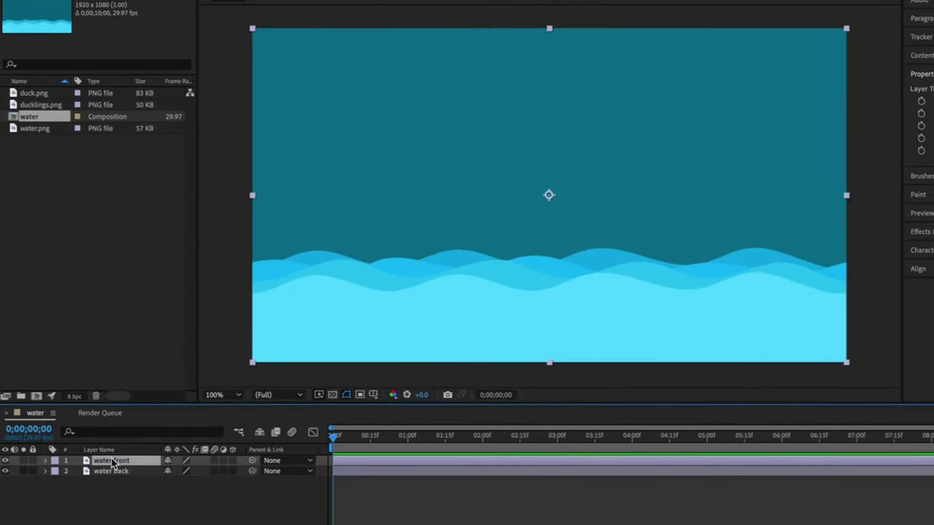
{"action": "left_click_drag", "start_coordinate": [384, 331], "coordinate": [435, 348]}
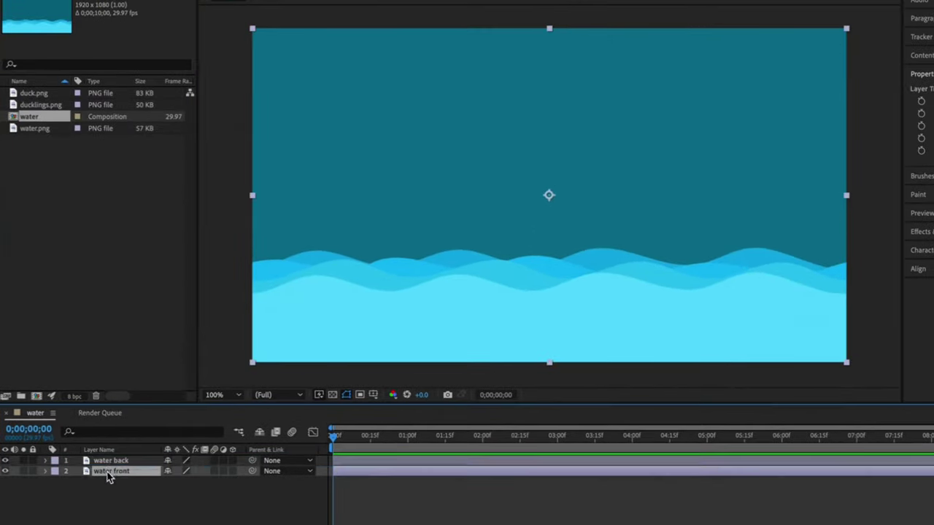
{"action": "left_click_drag", "start_coordinate": [109, 474], "coordinate": [113, 461]}
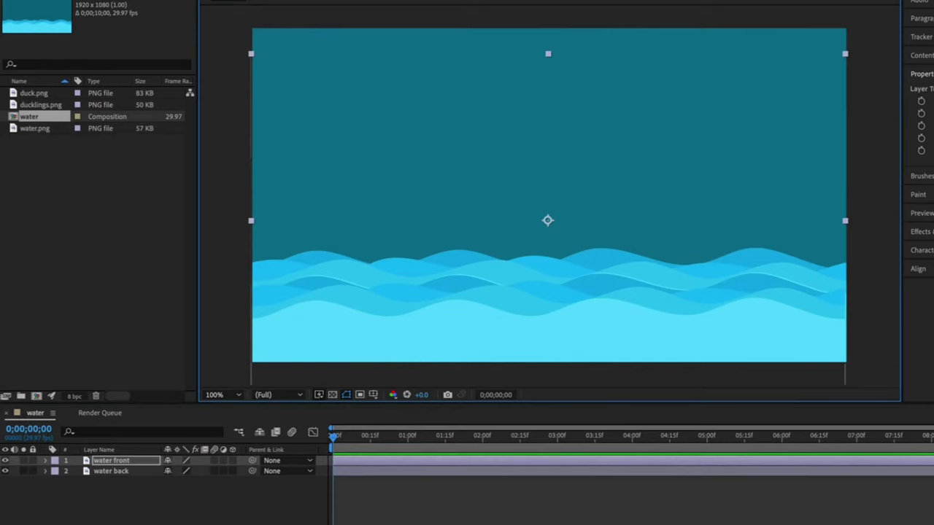
{"action": "key", "text": "F2"}
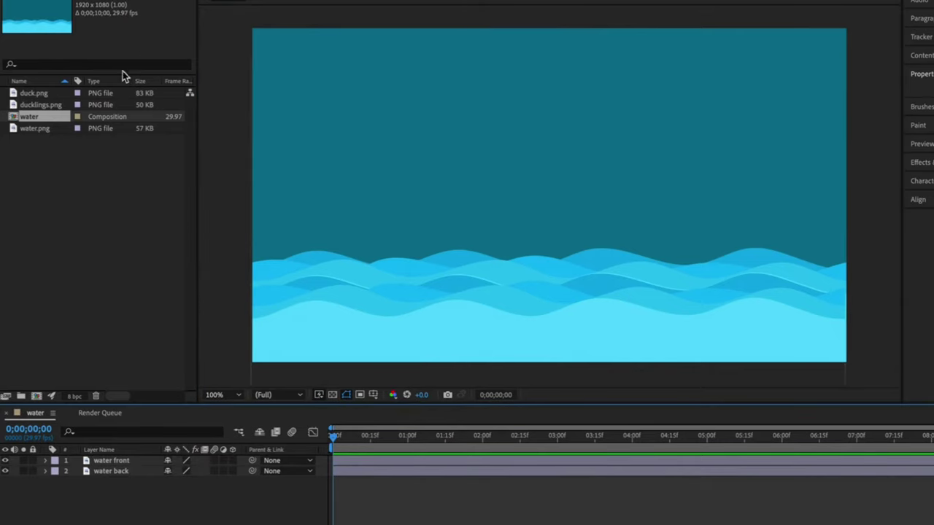
Add duck.png below the water layers, scale it to about 71% and place it on the right side of the frame
{"action": "left_click", "coordinate": [44, 93]}
{"action": "left_click_drag", "start_coordinate": [66, 237], "coordinate": [115, 510]}
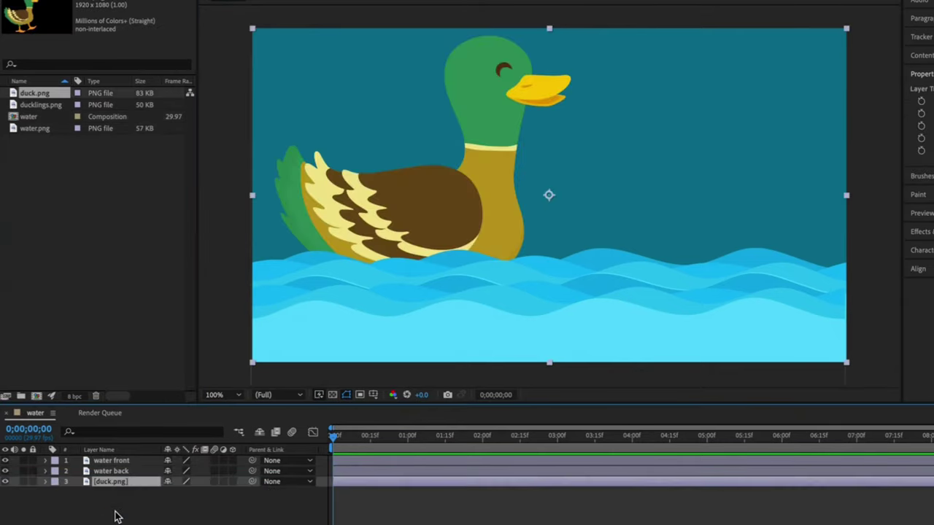
{"action": "left_click_drag", "start_coordinate": [255, 30], "coordinate": [348, 147]}
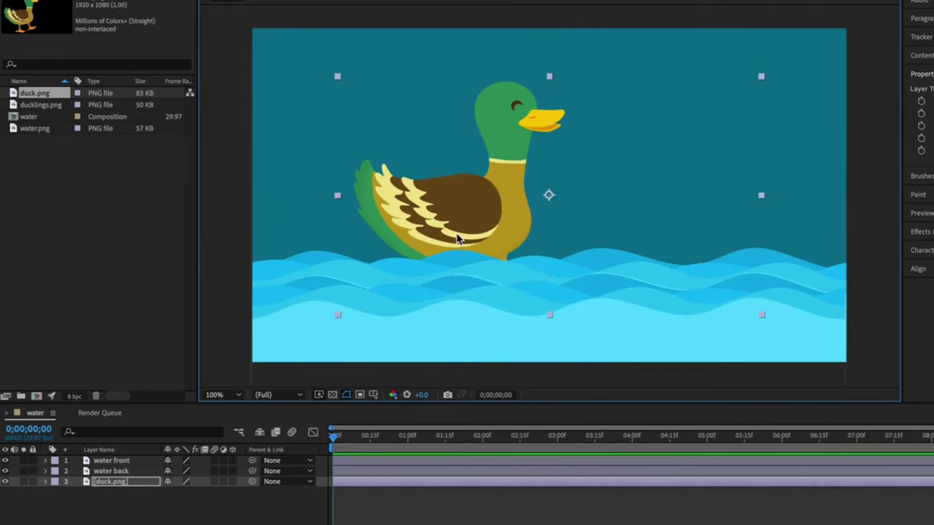
{"action": "left_click_drag", "start_coordinate": [456, 236], "coordinate": [678, 247]}
{"action": "key", "text": "F2"}
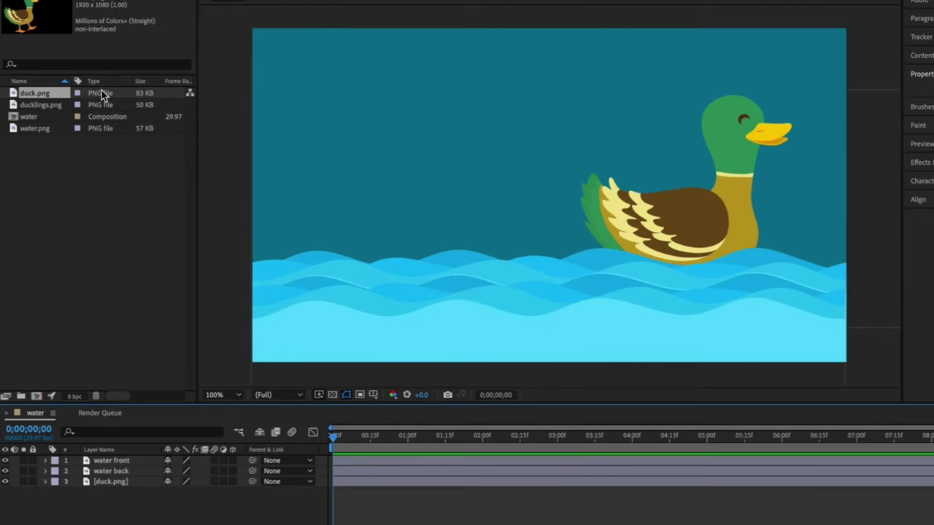
Add ducklings.png as the lowest layer, scale it down and place the ducklings in the waves behind the duck
{"action": "left_click_drag", "start_coordinate": [43, 108], "coordinate": [102, 522]}
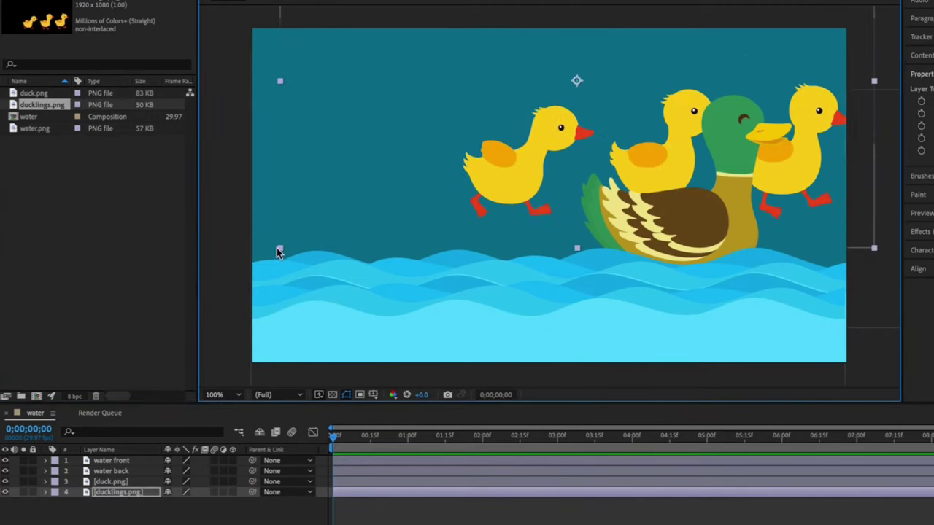
{"action": "left_click_drag", "start_coordinate": [279, 248], "coordinate": [413, 262]}
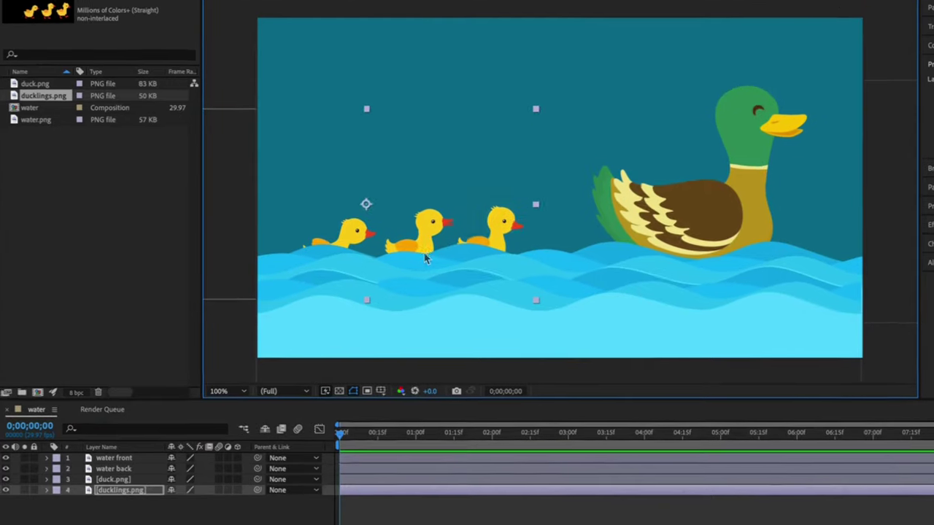
{"action": "left_click", "coordinate": [118, 502]}
Reorder the duck and ducklings layers so they sit between water front and water back
{"action": "left_click", "coordinate": [117, 480]}
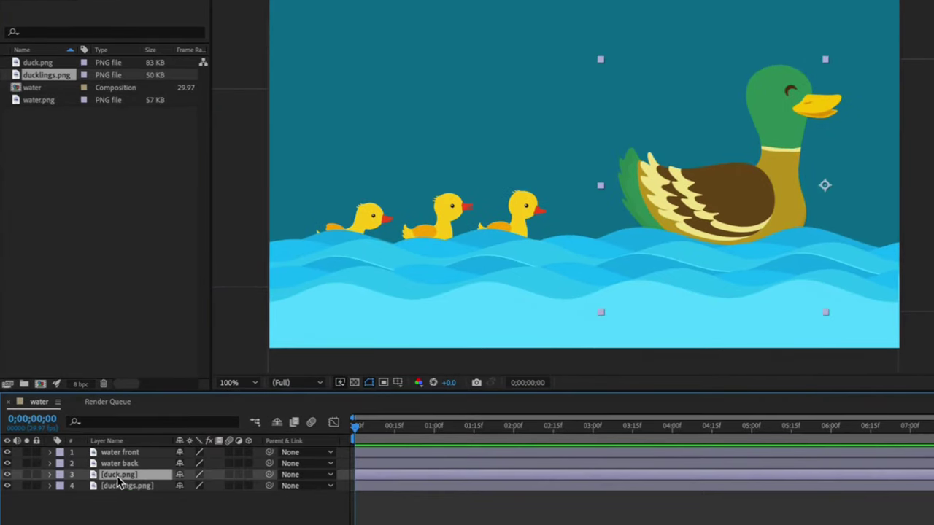
{"action": "mouse_move", "coordinate": [111, 479]}
{"action": "left_mouse_down"}
{"action": "mouse_move", "coordinate": [121, 467]}
{"action": "mouse_move", "coordinate": [129, 476]}
{"action": "left_mouse_up"}
{"action": "left_click", "coordinate": [122, 487]}
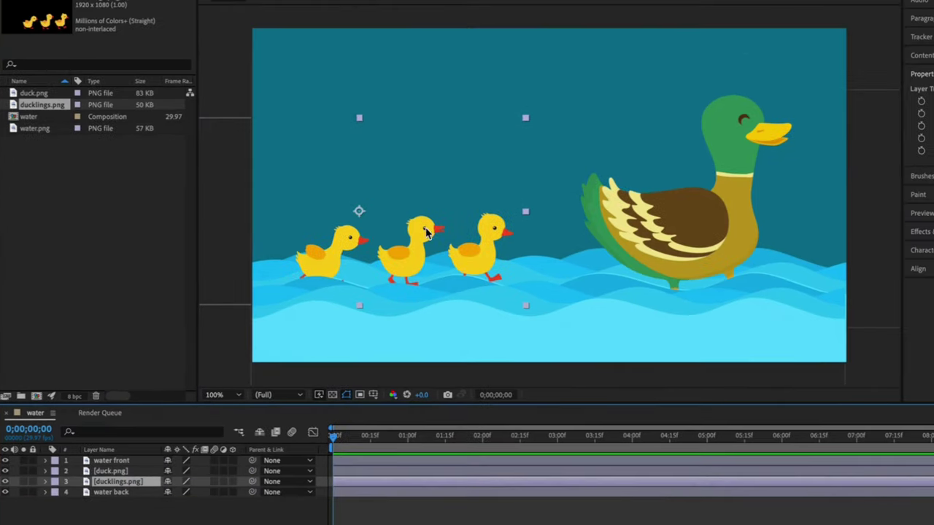
Lower the ducklings and the duck in the frame until their feet are hidden behind the front waves
{"action": "left_click", "coordinate": [447, 241]}
{"action": "left_click", "coordinate": [130, 473]}
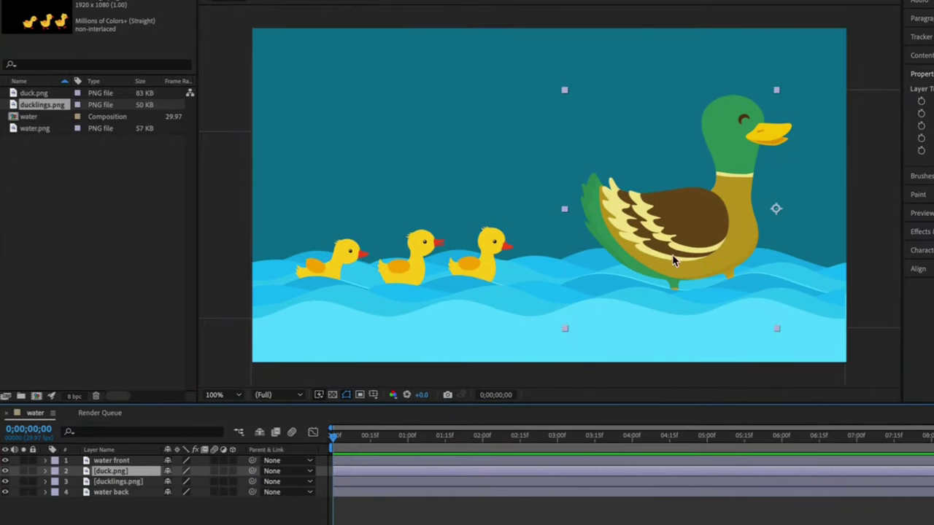
{"action": "left_click_drag", "start_coordinate": [680, 248], "coordinate": [682, 274]}
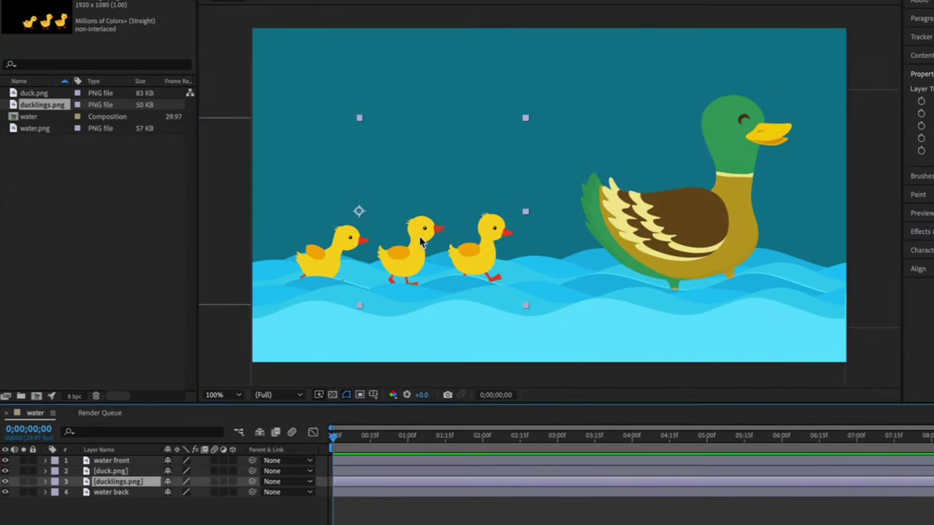
{"action": "left_click_drag", "start_coordinate": [421, 241], "coordinate": [417, 258]}
{"action": "left_click", "coordinate": [127, 471]}
{"action": "key", "text": "shift+Down"}
{"action": "key", "text": "shift+Down"}
{"action": "key", "text": "shift+Down"}
{"action": "key", "text": "shift+Down"}
{"action": "key", "text": "shift+Down"}
{"action": "key", "text": "shift+Down"}
{"action": "key", "text": "shift+Down"}
{"action": "key", "text": "shift+Down"}
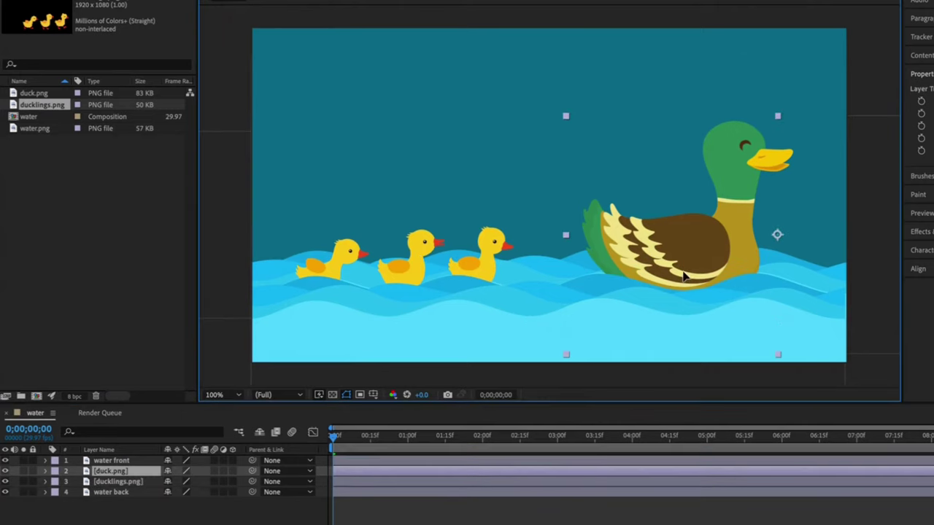
{"action": "left_click_drag", "start_coordinate": [705, 246], "coordinate": [659, 259]}
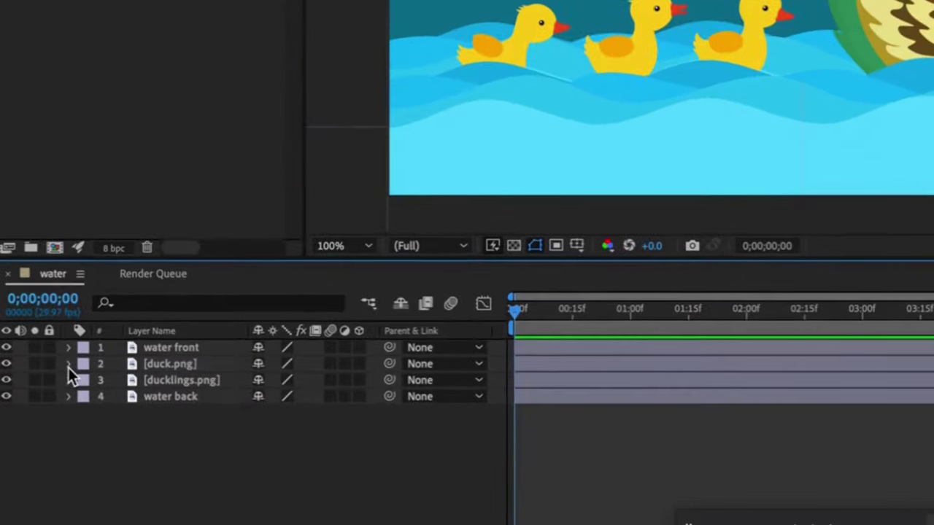
Keyframe the duck's Position at 0 and 5 seconds so it swims off the right edge to about 2612, 732, and preview the motion
{"action": "left_click", "coordinate": [69, 364]}
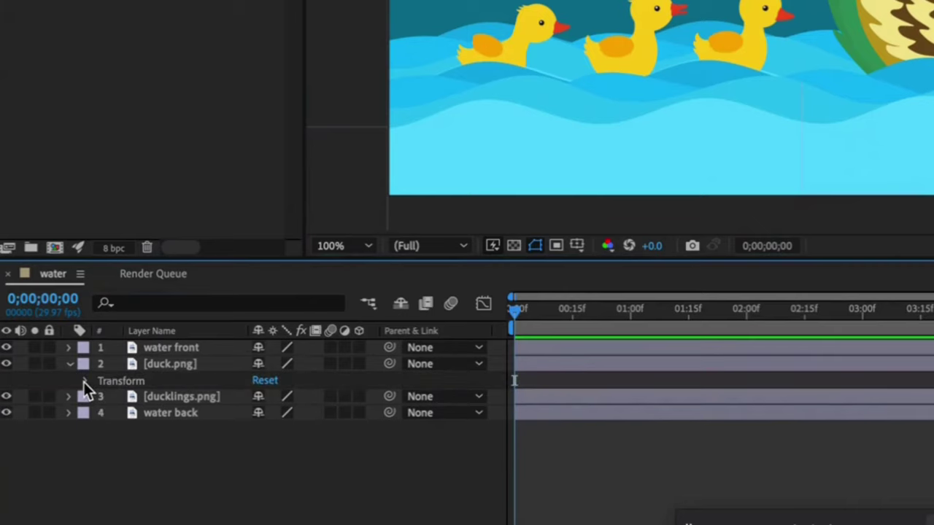
{"action": "left_click", "coordinate": [84, 381]}
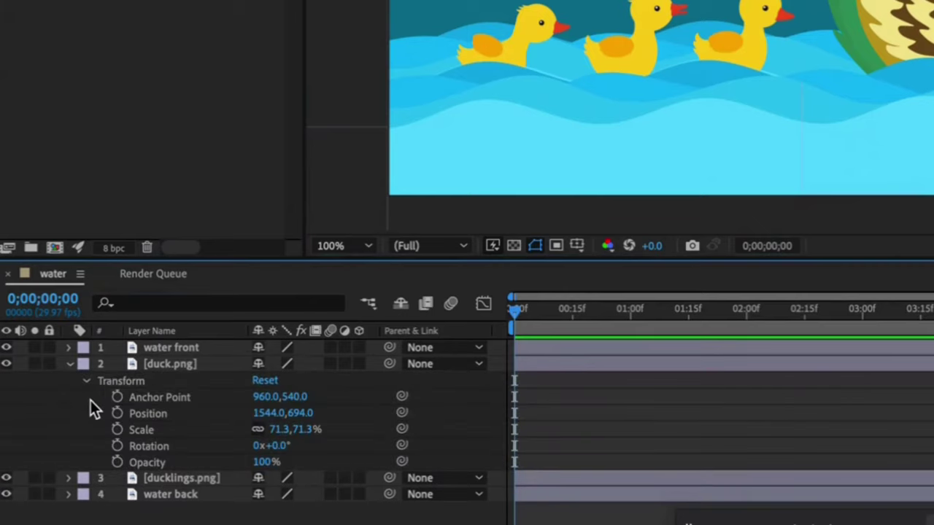
{"action": "left_click", "coordinate": [117, 413]}
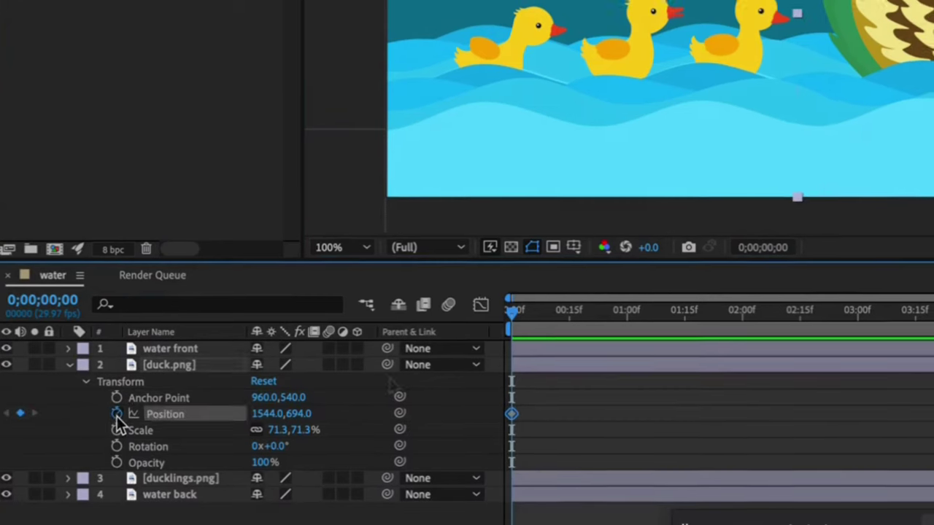
{"action": "left_click_drag", "start_coordinate": [365, 383], "coordinate": [475, 390]}
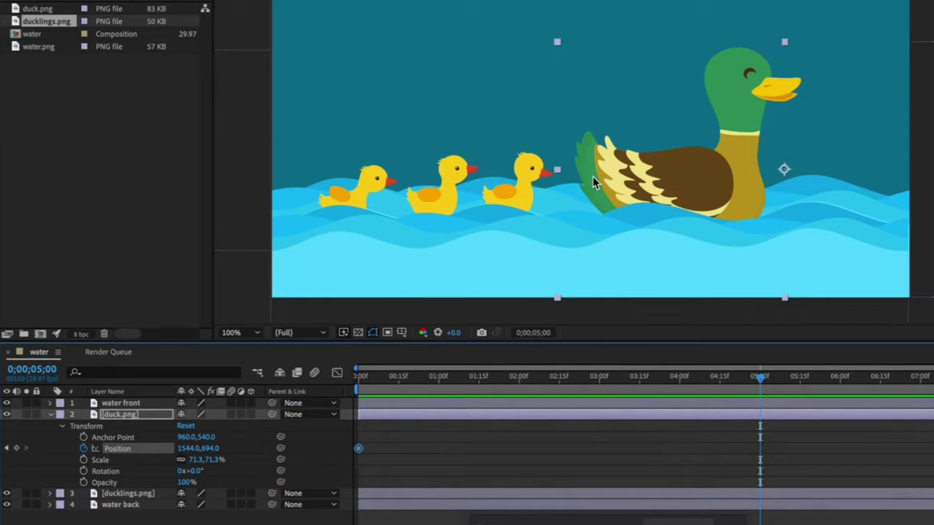
{"action": "left_click_drag", "start_coordinate": [592, 181], "coordinate": [933, 193]}
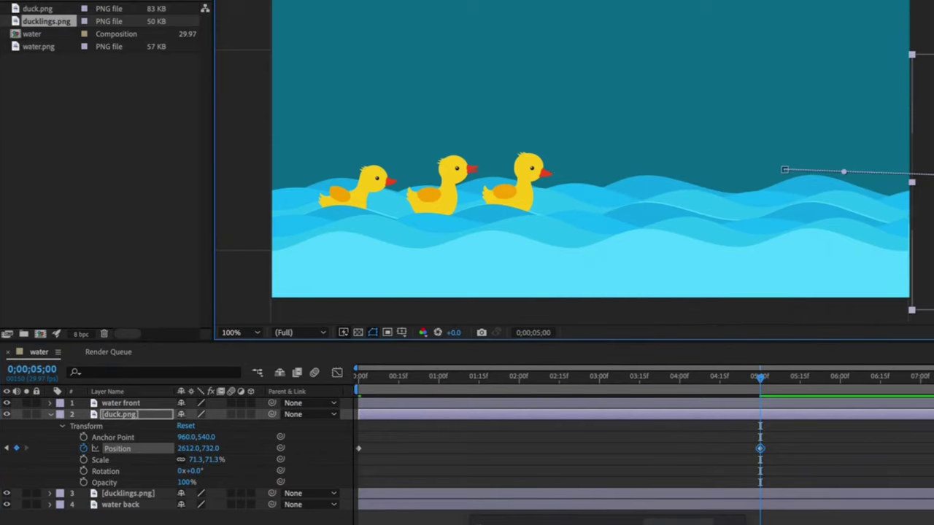
{"action": "key", "text": "space"}
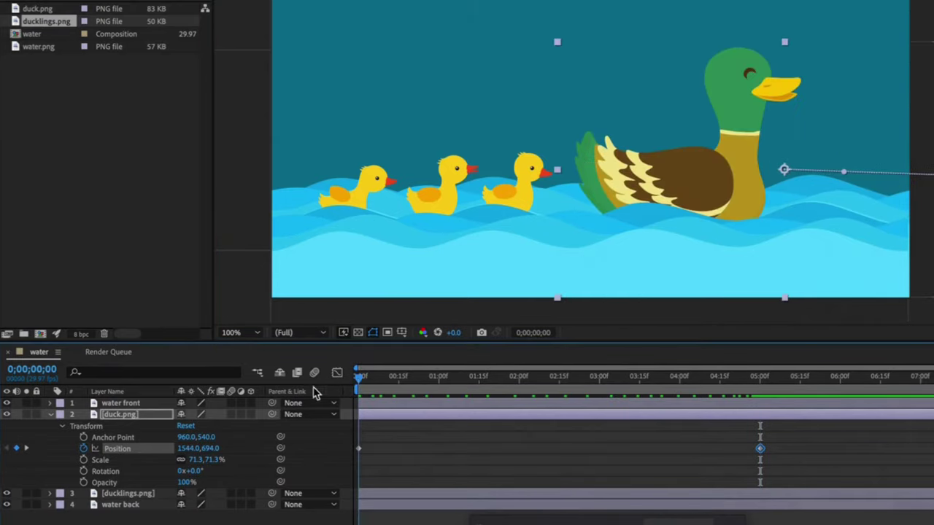
{"action": "key", "text": "space"}
Add in-between duck Position keyframes at 1;09, about 2;20 and 4;00 with alternating heights for a bobbing path, and preview it
{"action": "left_click_drag", "start_coordinate": [386, 387], "coordinate": [463, 389]}
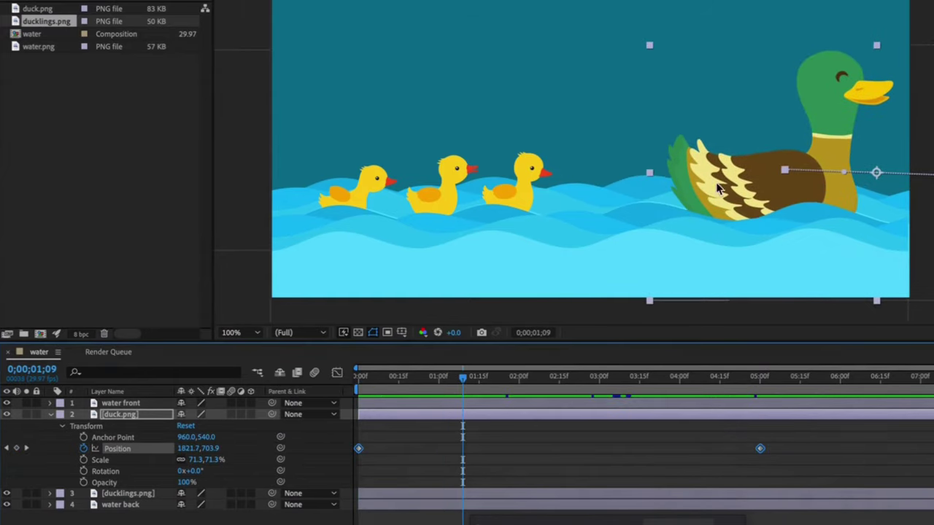
{"action": "left_click_drag", "start_coordinate": [719, 191], "coordinate": [711, 208]}
{"action": "left_click_drag", "start_coordinate": [464, 386], "coordinate": [573, 383]}
{"action": "left_click_drag", "start_coordinate": [890, 210], "coordinate": [893, 199]}
{"action": "left_click_drag", "start_coordinate": [573, 382], "coordinate": [680, 381]}
{"action": "left_click_drag", "start_coordinate": [889, 208], "coordinate": [900, 224]}
{"action": "left_click_drag", "start_coordinate": [678, 382], "coordinate": [290, 428]}
{"action": "key", "text": "space"}
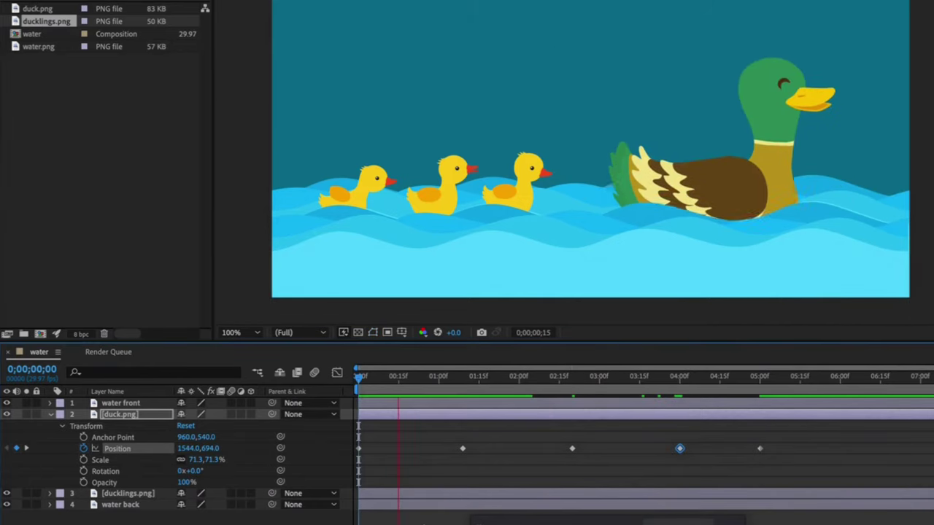
{"action": "key", "text": "space"}
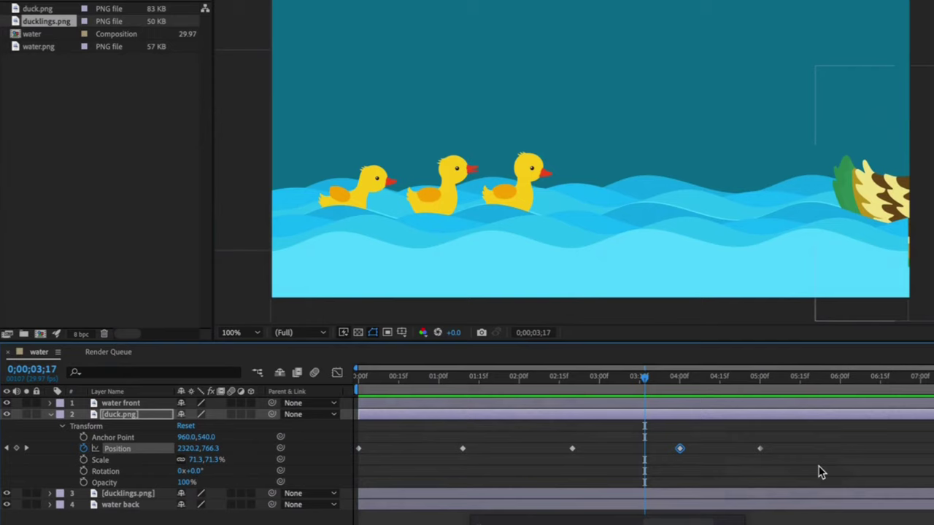
Speed up the duck by moving its Position keyframes earlier, to about 0;22, 1;22, 2;24 and 3;20
{"action": "left_click_drag", "start_coordinate": [780, 434], "coordinate": [394, 478]}
{"action": "left_click_drag", "start_coordinate": [572, 449], "coordinate": [498, 449]}
{"action": "left_click", "coordinate": [527, 449]}
{"action": "left_click_drag", "start_coordinate": [633, 449], "coordinate": [583, 449]}
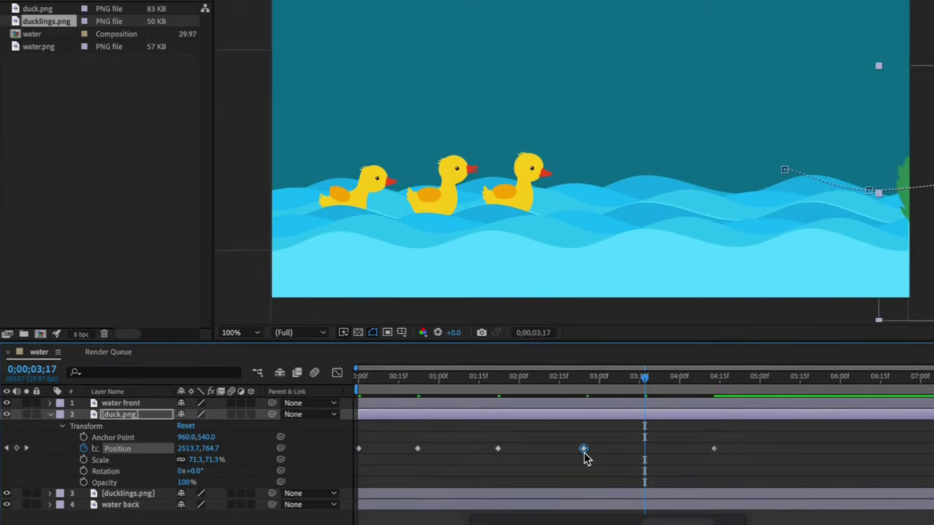
{"action": "left_click", "coordinate": [714, 449]}
{"action": "left_click_drag", "start_coordinate": [714, 449], "coordinate": [653, 450]}
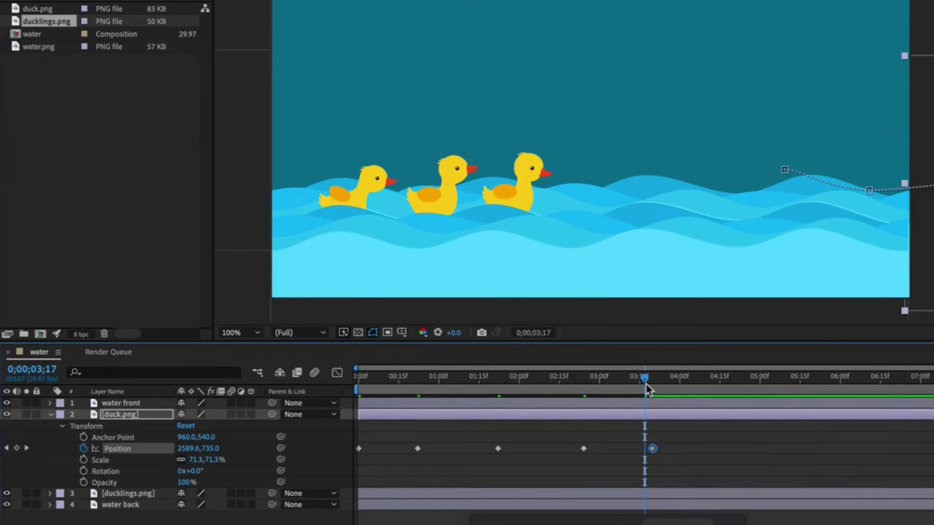
Add a duck Position keyframe at 1;08 that dips it to about 1974.5, 811.7, and preview the motion
{"action": "left_click_drag", "start_coordinate": [647, 388], "coordinate": [344, 389]}
{"action": "key", "text": "space"}
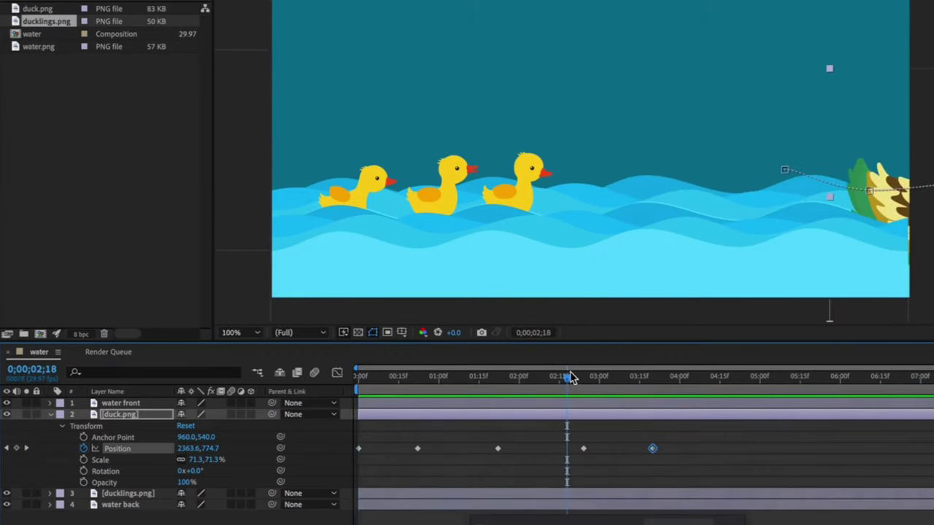
{"action": "left_click_drag", "start_coordinate": [565, 385], "coordinate": [461, 387]}
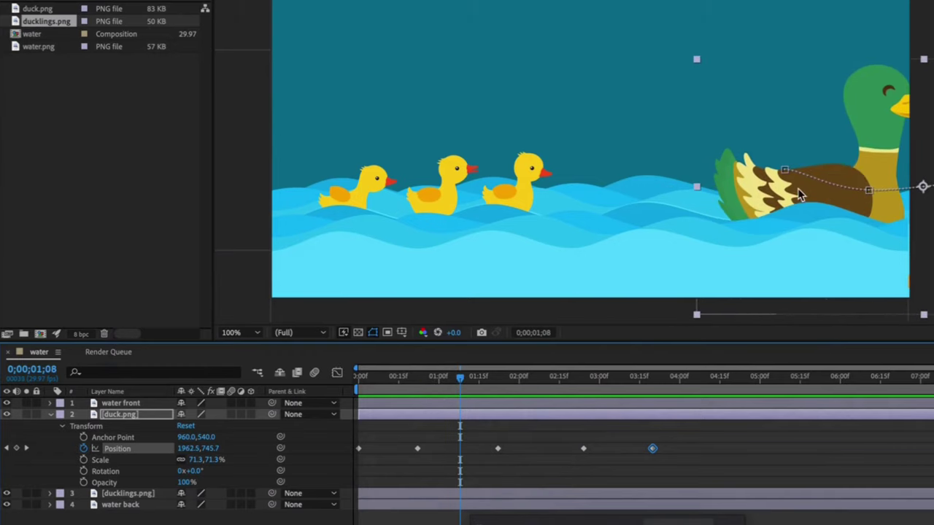
{"action": "left_click", "coordinate": [800, 198]}
{"action": "left_click_drag", "start_coordinate": [800, 198], "coordinate": [804, 219]}
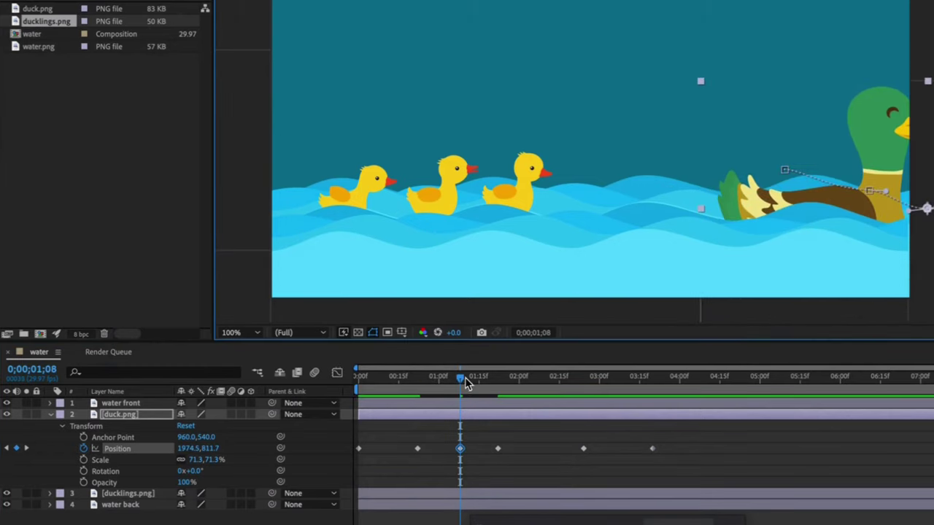
{"action": "key", "text": "space"}
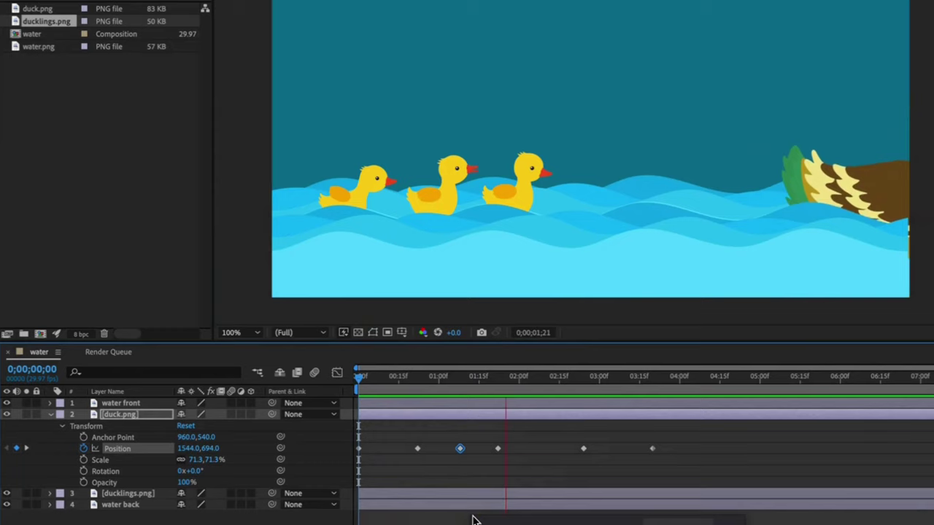
{"action": "key", "text": "space"}
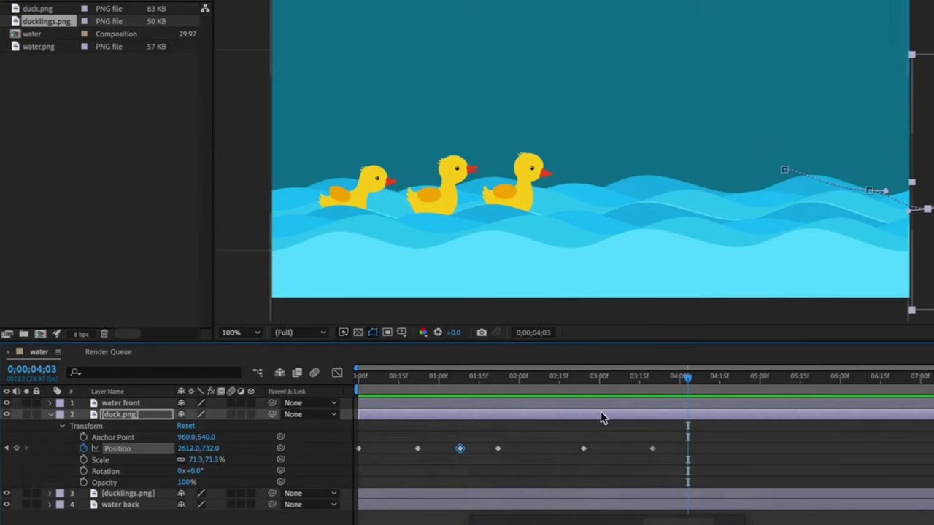
Parent the ducklings layer to the duck layer at the start of the timeline and preview them swimming together
{"action": "left_click", "coordinate": [51, 415]}
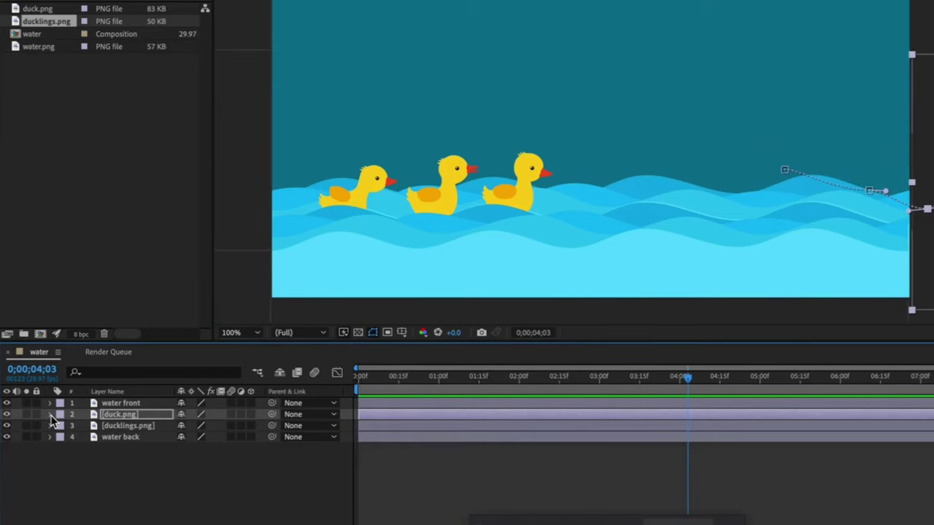
{"action": "left_click", "coordinate": [49, 426]}
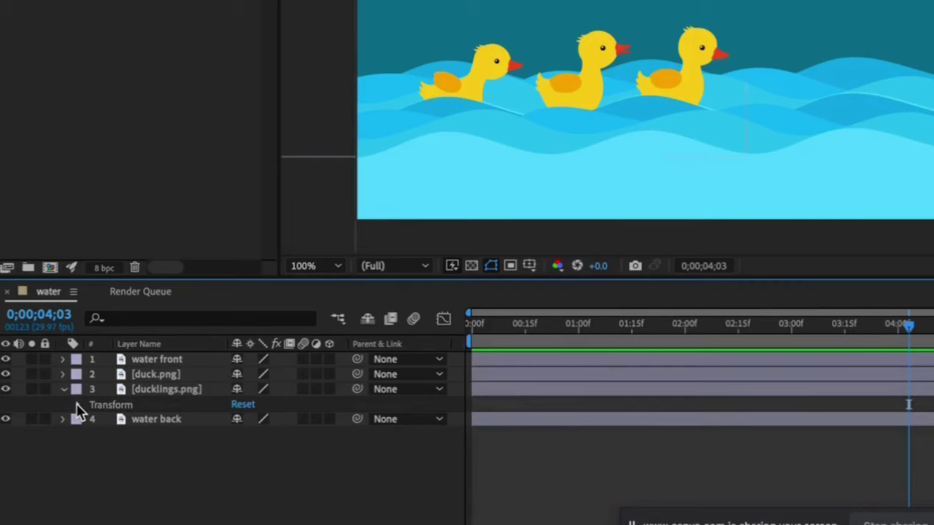
{"action": "left_click", "coordinate": [78, 407]}
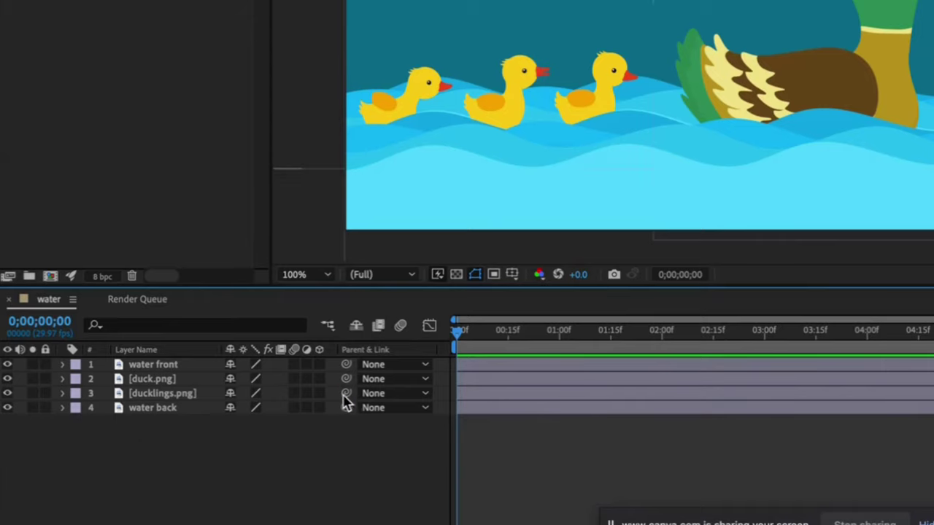
{"action": "left_click_drag", "start_coordinate": [312, 403], "coordinate": [146, 387]}
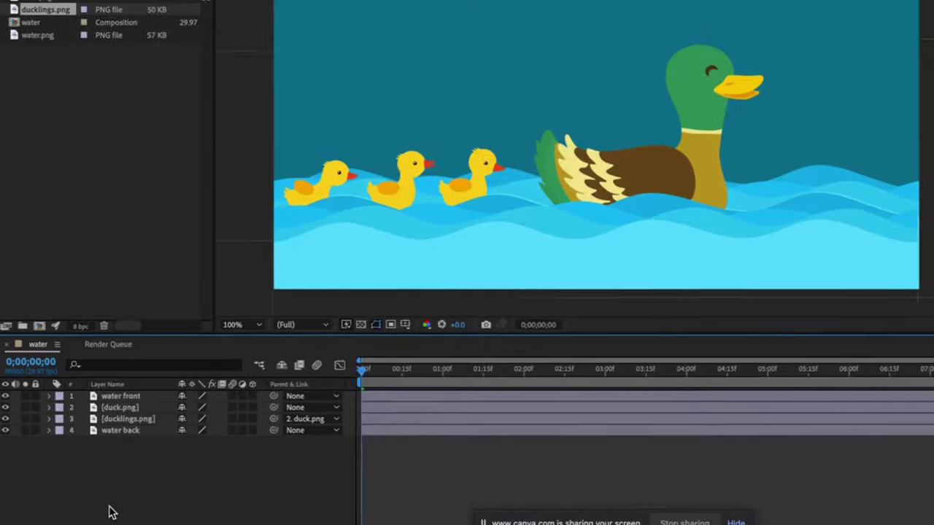
{"action": "key", "text": "space"}
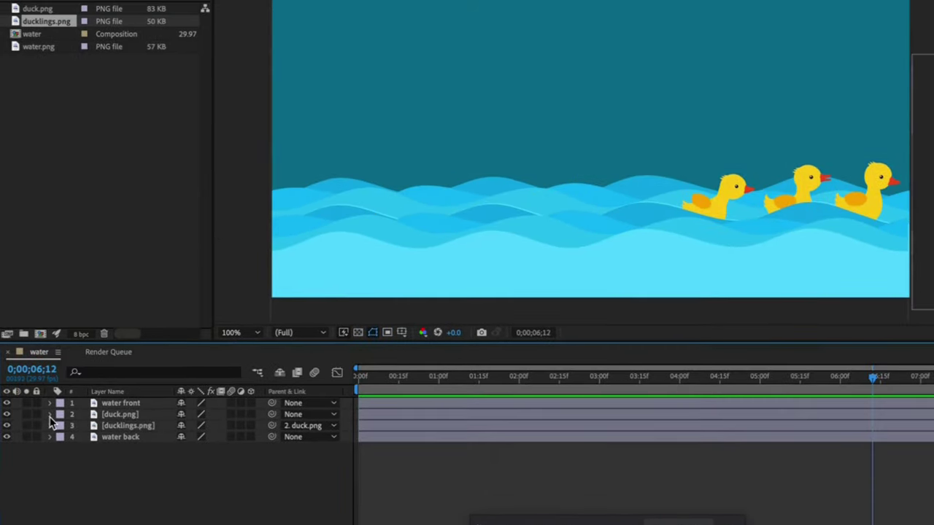
Keyframe the duck's Position at 5;00 at about 3364, 728 so the ducklings also leave the frame, and preview it
{"action": "left_click", "coordinate": [49, 407]}
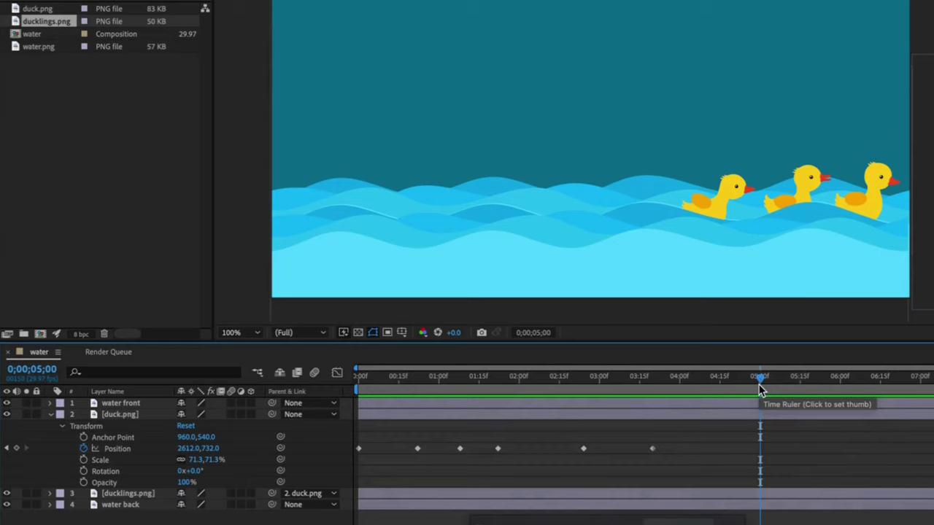
{"action": "left_click", "coordinate": [251, 332]}
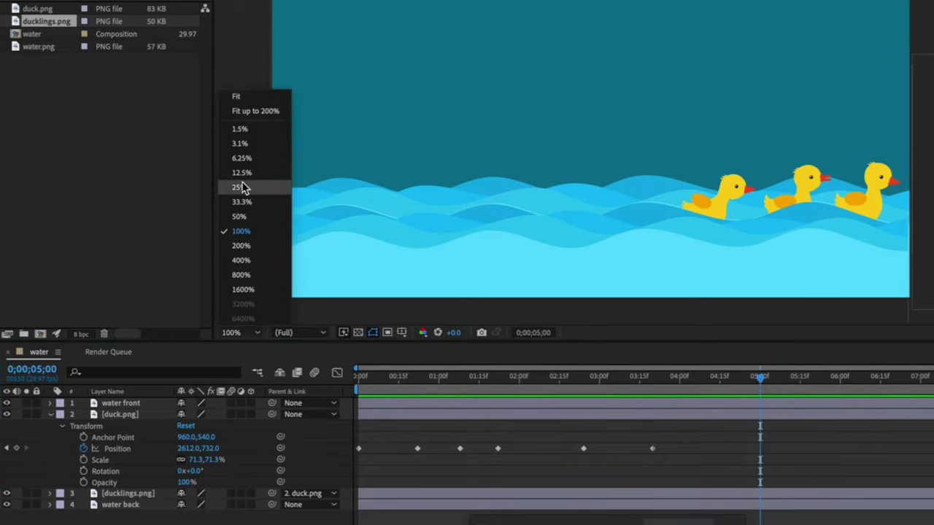
{"action": "left_click", "coordinate": [240, 217]}
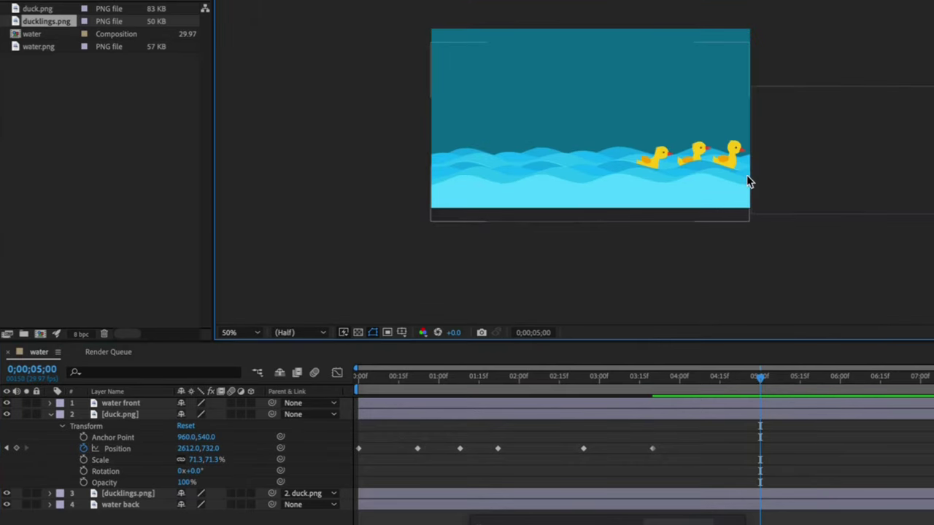
{"action": "left_click_drag", "start_coordinate": [775, 173], "coordinate": [884, 172]}
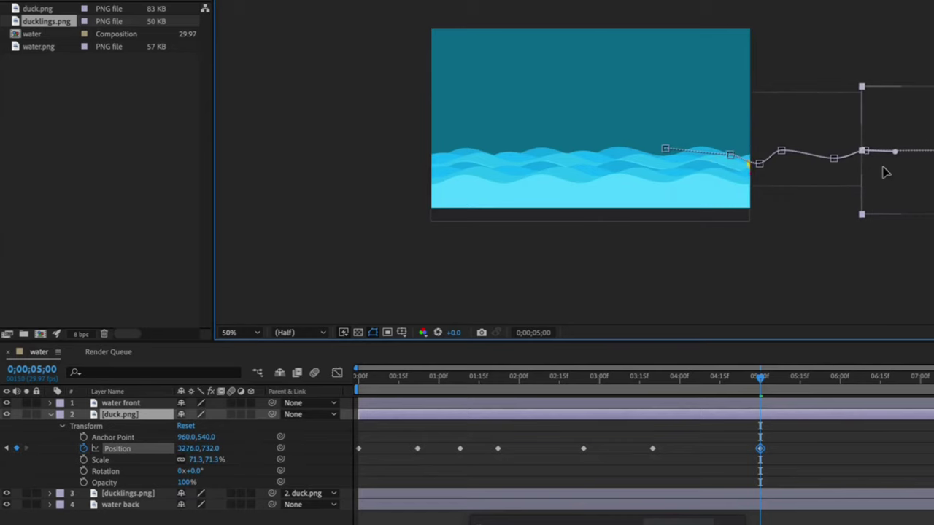
{"action": "key", "text": "Home"}
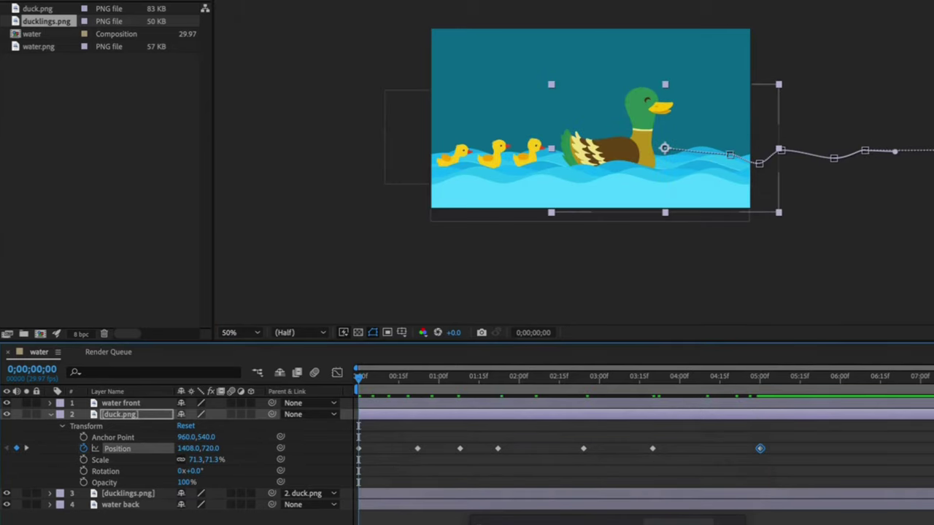
{"action": "key", "text": "space"}
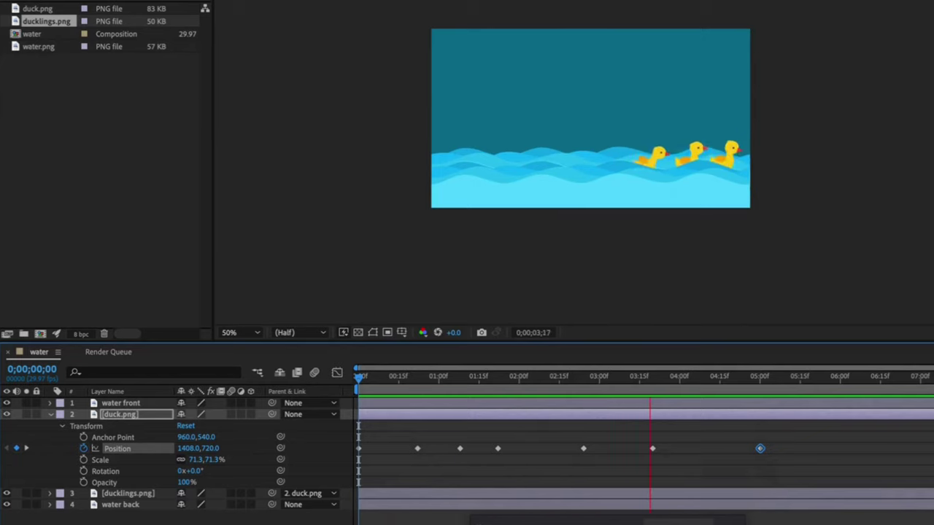
Set a starting Rotation keyframe of 0° on the ducklings layer at 0 seconds
{"action": "left_click", "coordinate": [120, 504]}
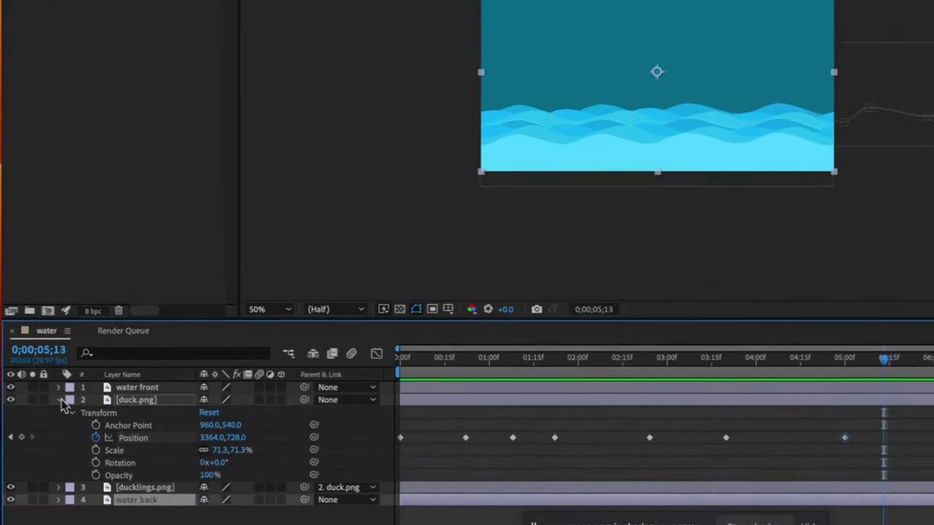
{"action": "left_click", "coordinate": [51, 414]}
{"action": "left_click_drag", "start_coordinate": [893, 363], "coordinate": [351, 365]}
{"action": "left_click", "coordinate": [59, 412]}
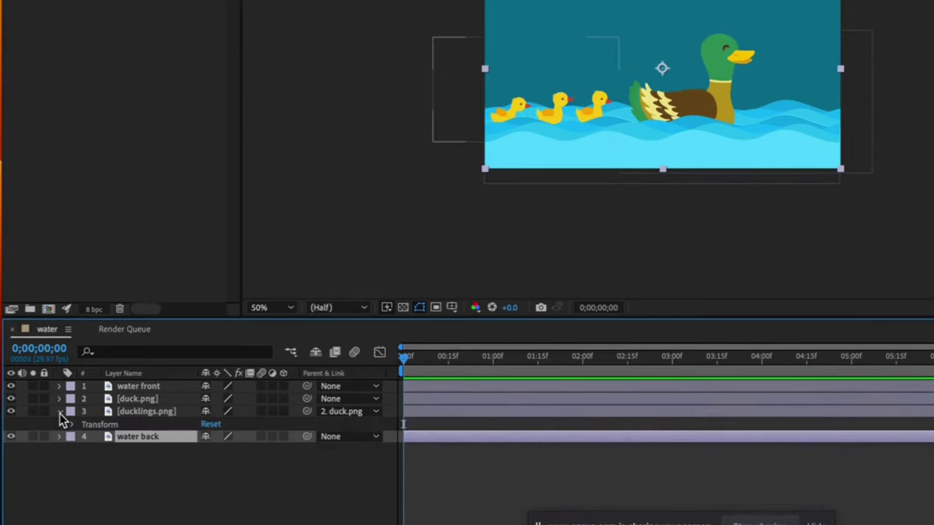
{"action": "left_click", "coordinate": [70, 424]}
{"action": "left_click", "coordinate": [97, 474]}
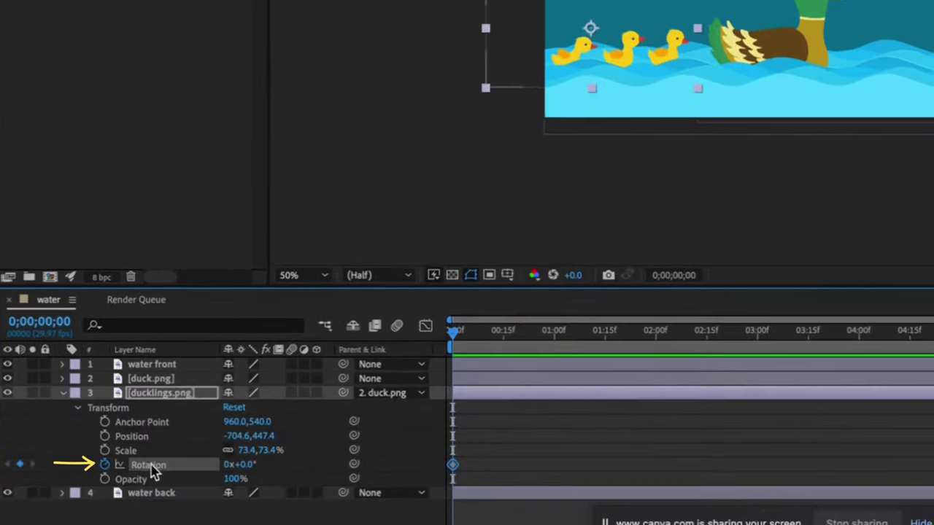
Add ducklings Rotation keyframes of 5° at 0;10 and 0° at 1;04
{"action": "left_click_drag", "start_coordinate": [405, 361], "coordinate": [432, 363]}
{"action": "left_click_drag", "start_coordinate": [488, 344], "coordinate": [496, 344]}
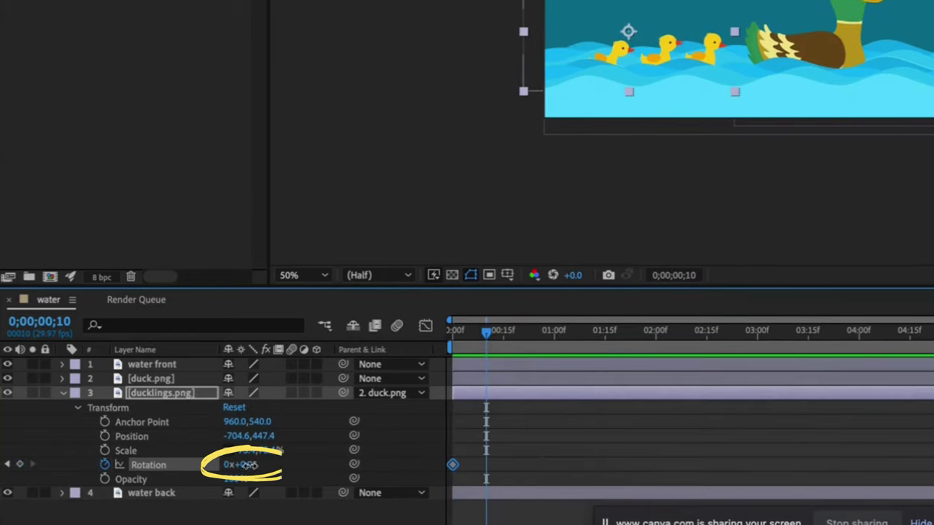
{"action": "left_click_drag", "start_coordinate": [250, 465], "coordinate": [255, 465]}
{"action": "left_click_drag", "start_coordinate": [485, 339], "coordinate": [569, 341]}
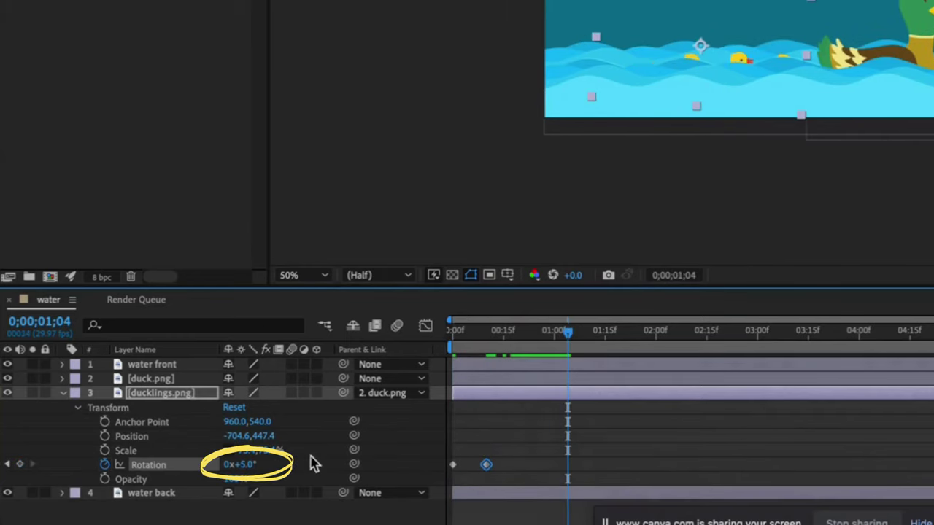
{"action": "left_click_drag", "start_coordinate": [240, 465], "coordinate": [235, 465]}
Add ducklings Rotation keyframes of 5° at 2;00 and -7° at 2;24
{"action": "left_click_drag", "start_coordinate": [568, 338], "coordinate": [656, 334]}
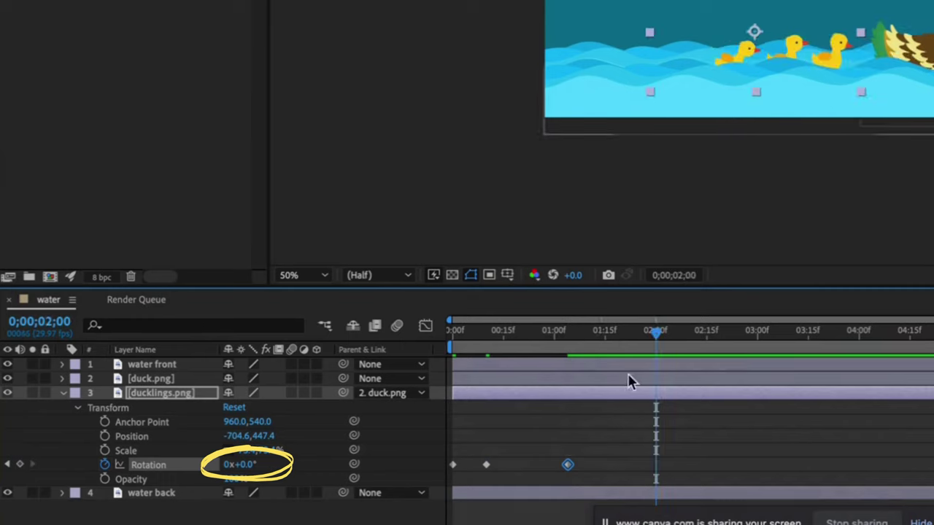
{"action": "left_click_drag", "start_coordinate": [248, 470], "coordinate": [251, 467]}
{"action": "left_click_drag", "start_coordinate": [665, 336], "coordinate": [742, 352]}
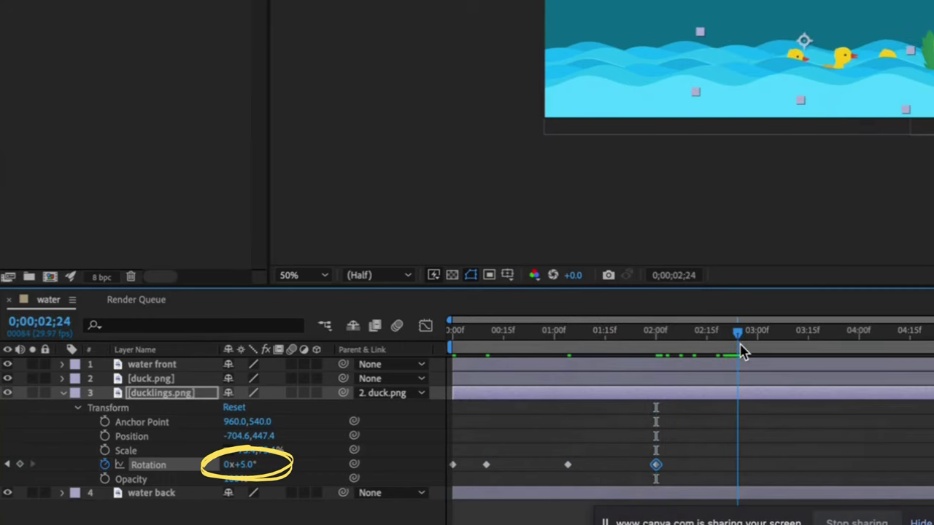
{"action": "left_click_drag", "start_coordinate": [246, 472], "coordinate": [239, 471]}
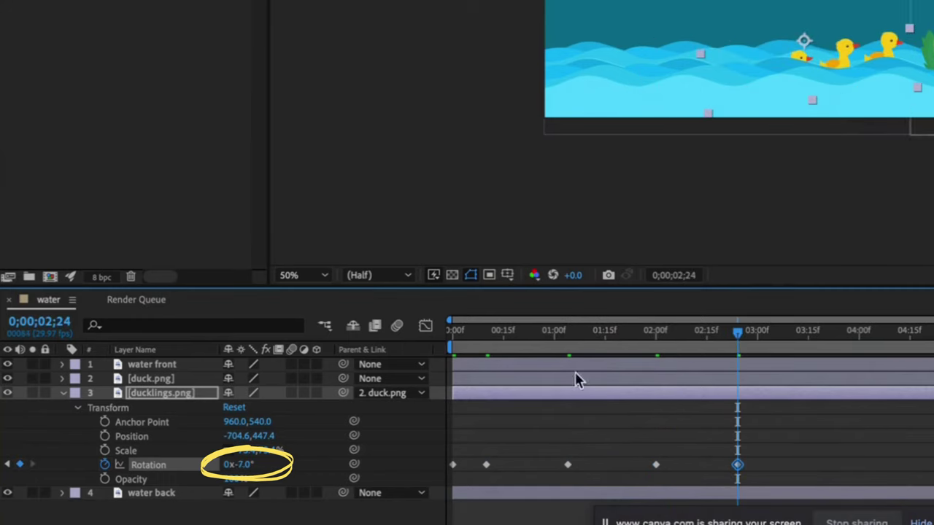
Add ducklings Rotation keyframes of 0° at about 3;06 and another at 3;26, and enlarge the composition view to fit at the start frame
{"action": "left_click_drag", "start_coordinate": [737, 334], "coordinate": [844, 340]}
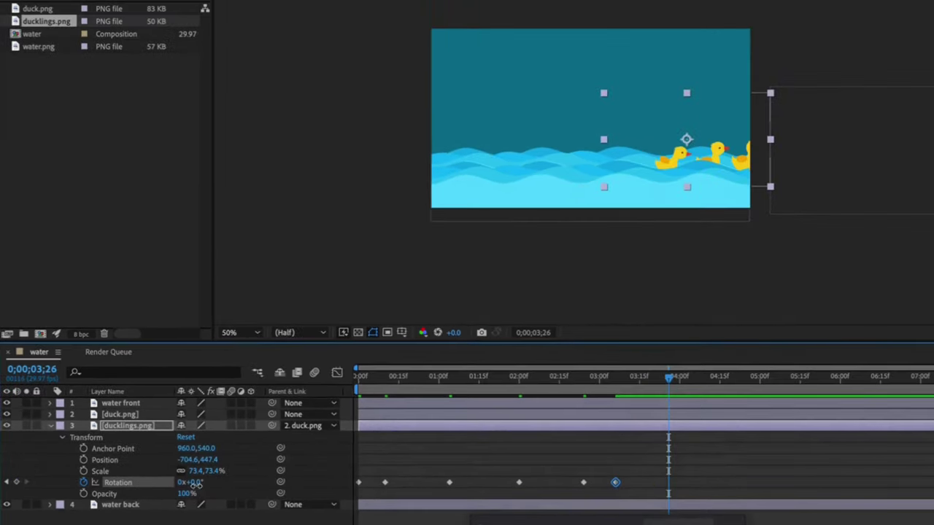
{"action": "left_click_drag", "start_coordinate": [195, 484], "coordinate": [233, 486]}
{"action": "left_click_drag", "start_coordinate": [670, 387], "coordinate": [358, 383]}
{"action": "left_click", "coordinate": [693, 520]}
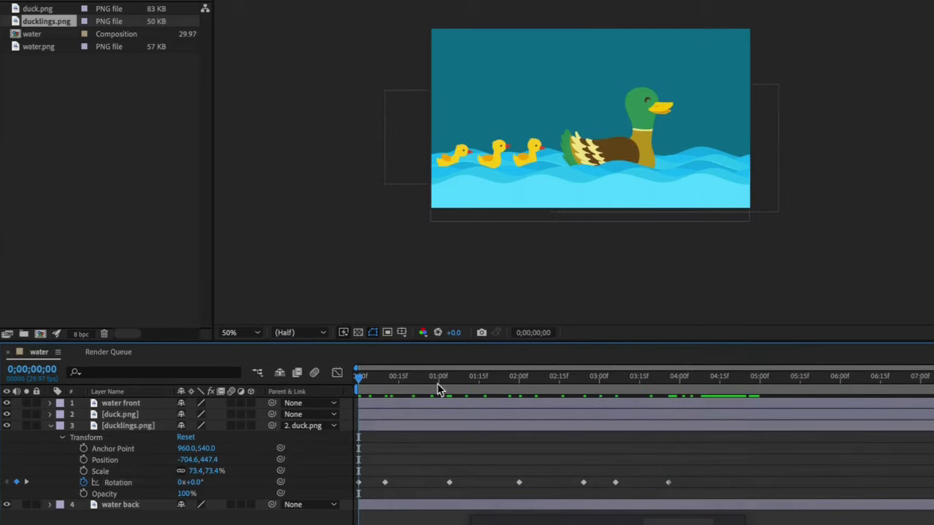
{"action": "left_click", "coordinate": [255, 332]}
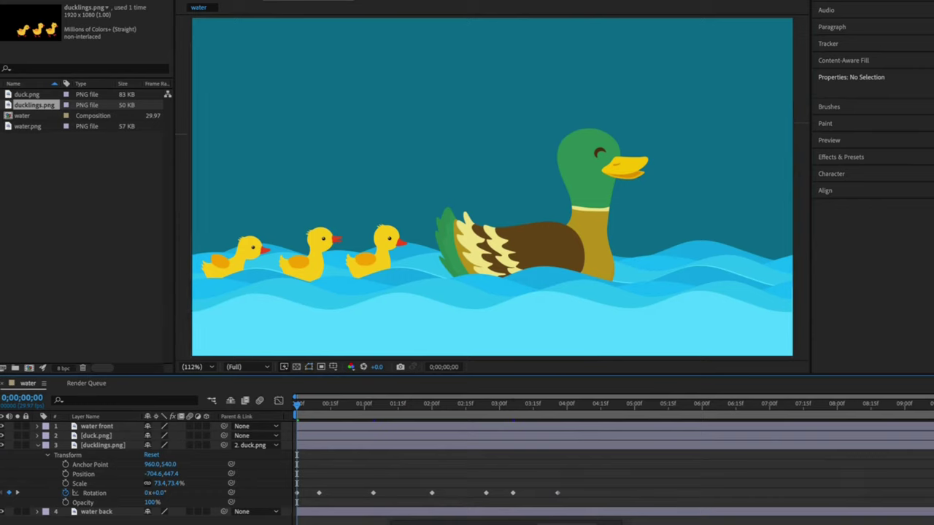